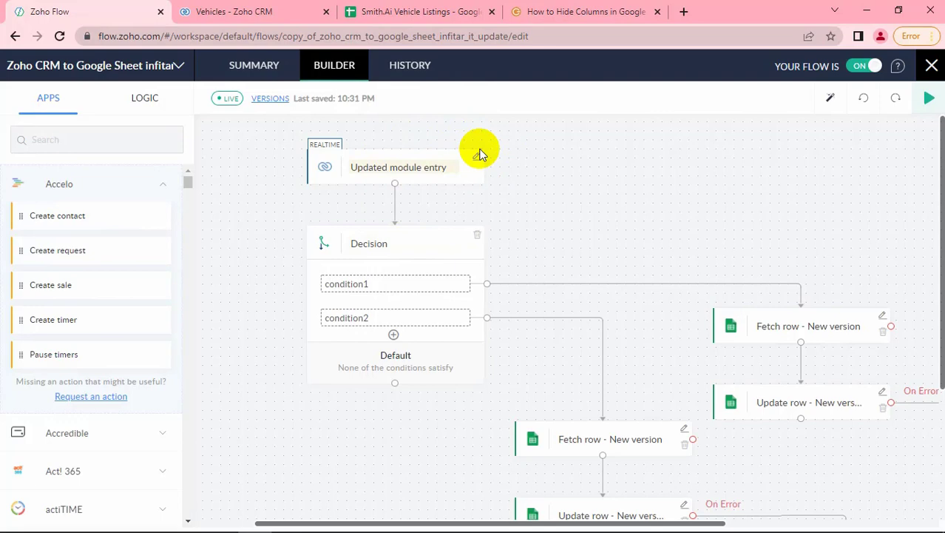
# Survey the flow's trigger, decision branches and the Google Sheets actions connected to each condition.
pyautogui.scroll(-2, 567, 256)
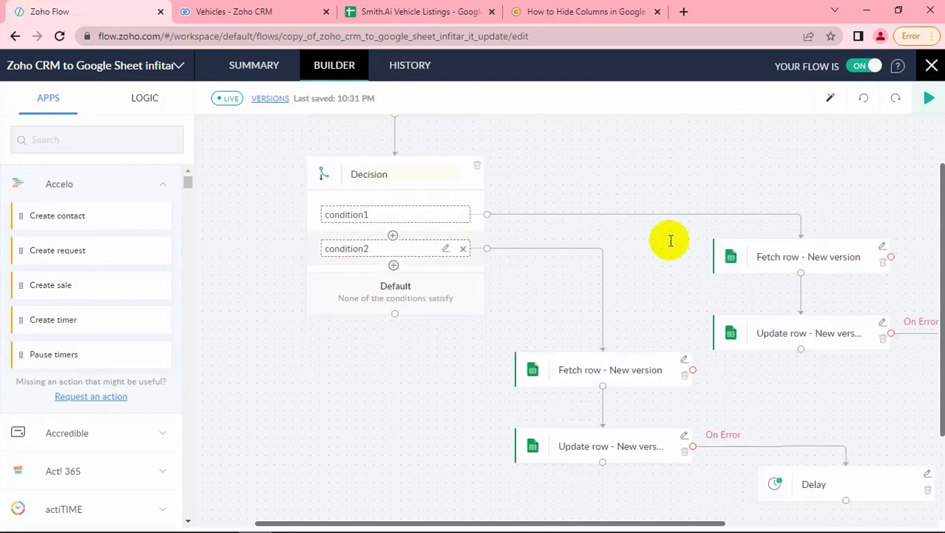
pyautogui.scroll(-3, 691, 459)
pyautogui.moveTo(681, 517); pyautogui.dragTo(854, 521)
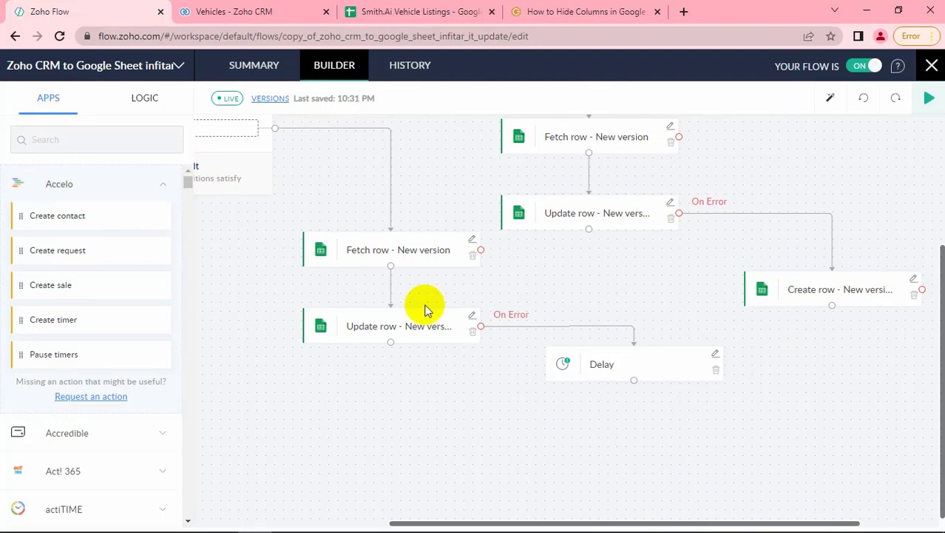
pyautogui.scroll(5, 443, 296)
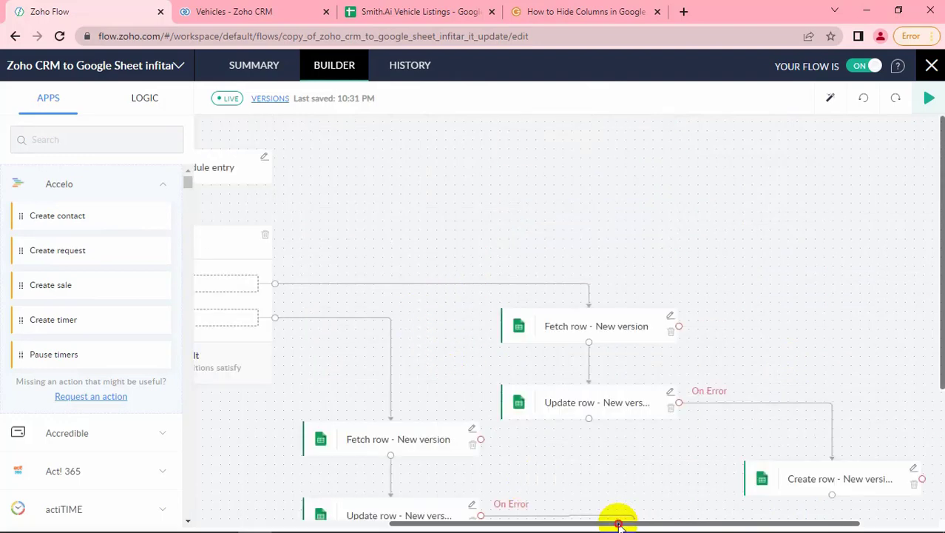
pyautogui.moveTo(618, 522); pyautogui.dragTo(354, 521)
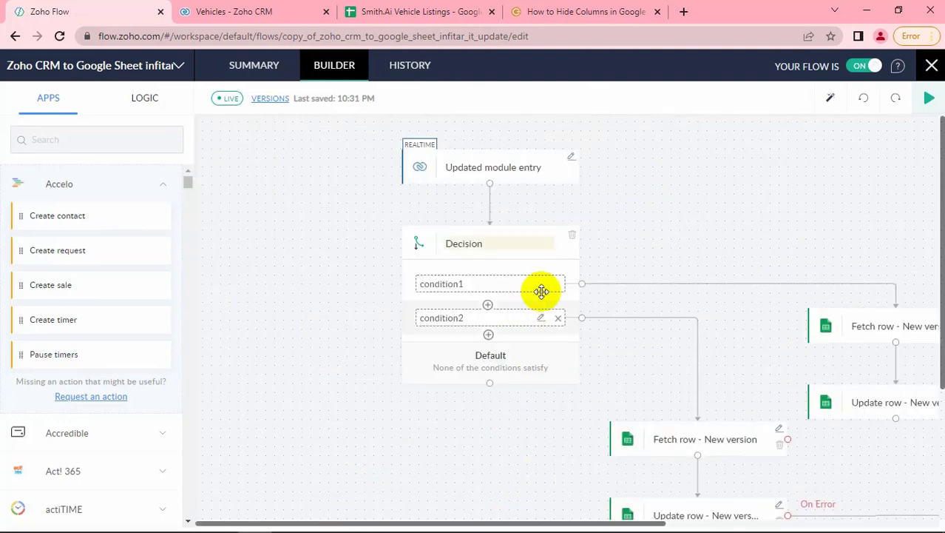
# Inspect the criteria of condition1 and the configuration of the Updated module entry trigger, leaving both unchanged.
pyautogui.moveTo(544, 291)
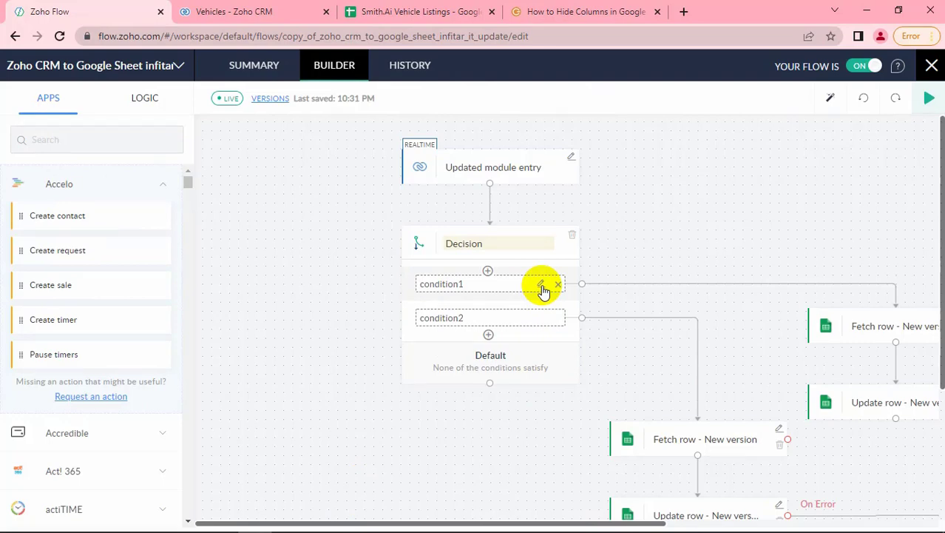
pyautogui.click(542, 287)
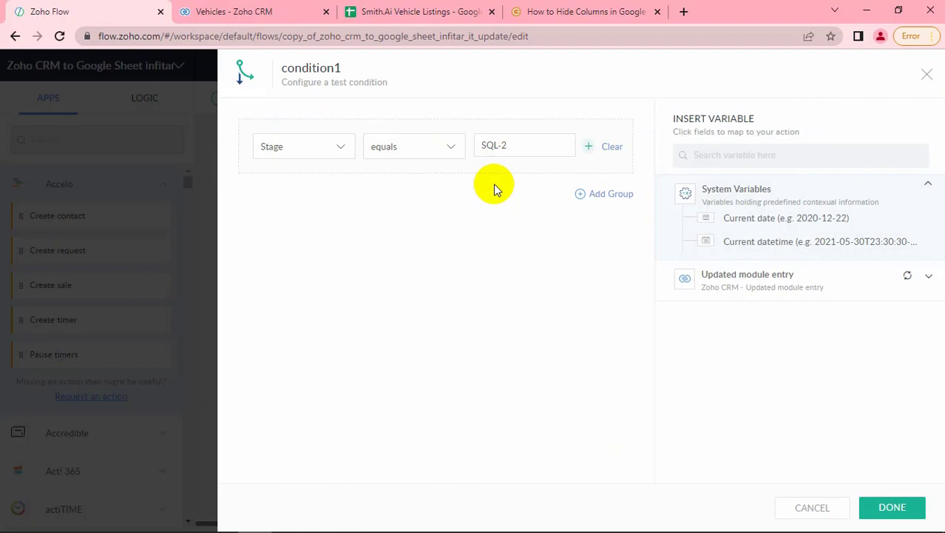
pyautogui.click(924, 77)
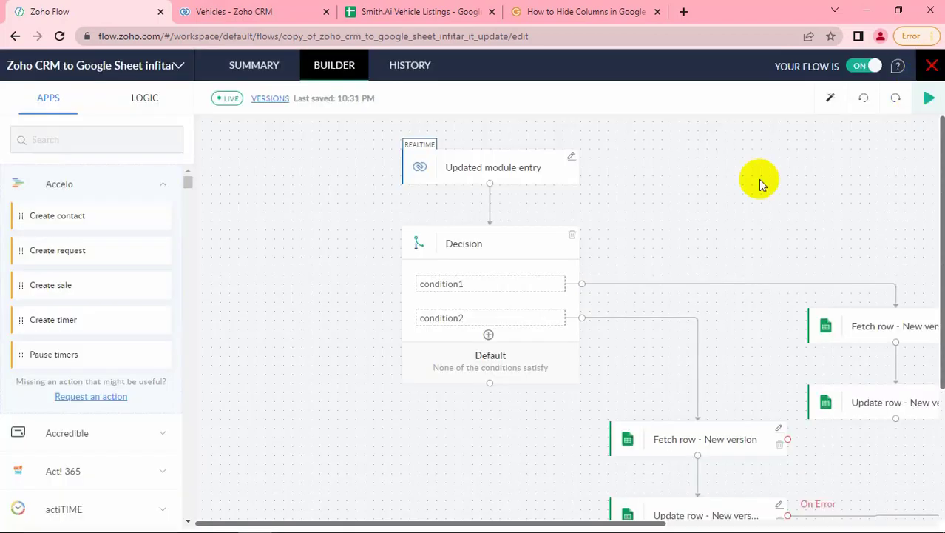
pyautogui.click(574, 160)
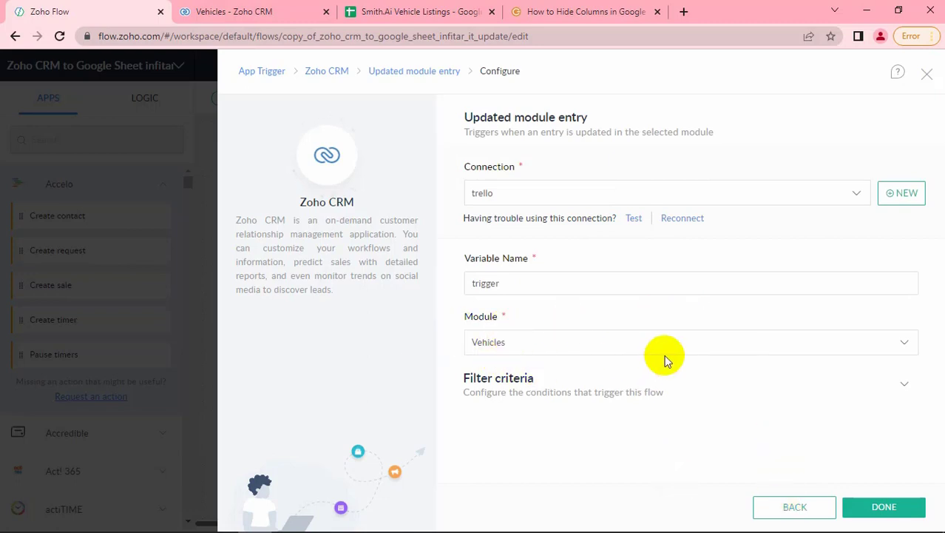
pyautogui.click(927, 77)
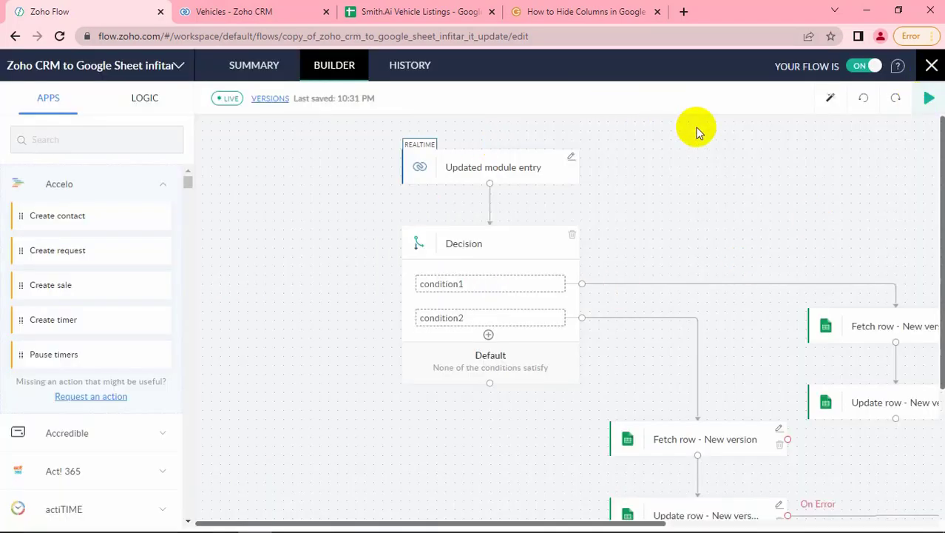
# Switch to Zoho CRM to review the vehicles in the All-SQL2s view, and view the Smith.Ai Vehicle Listings sheet.
pyautogui.hotkey('ctrl', 'Tab')
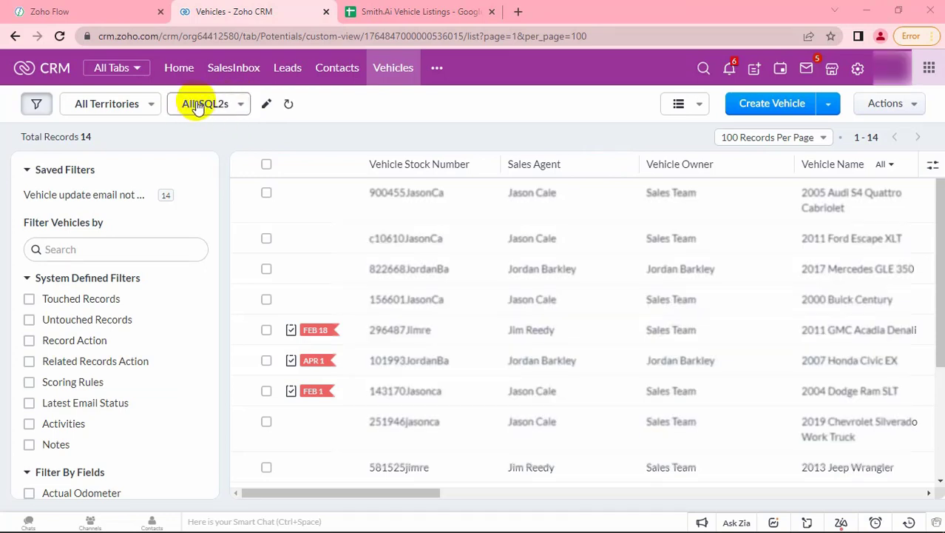
pyautogui.moveTo(80, 133); pyautogui.dragTo(122, 136)
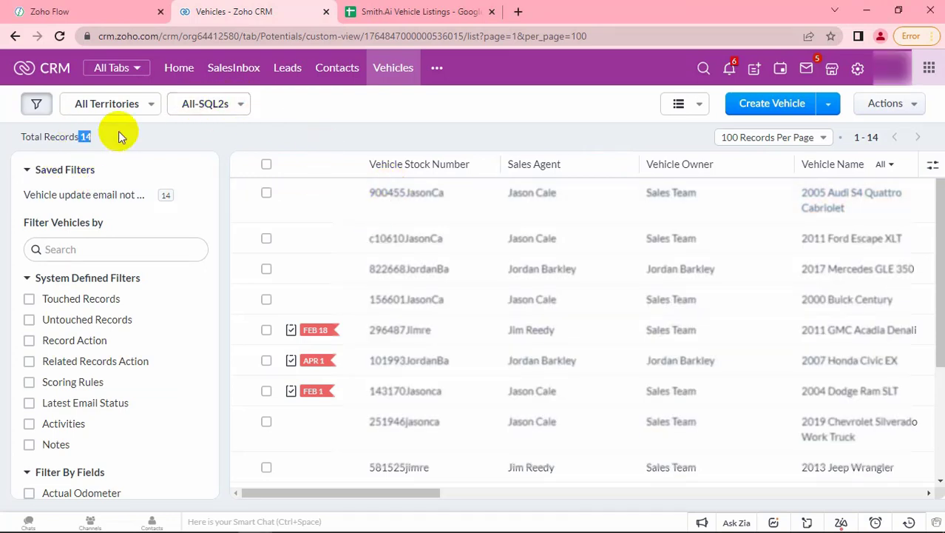
pyautogui.scroll(-3, 395, 237)
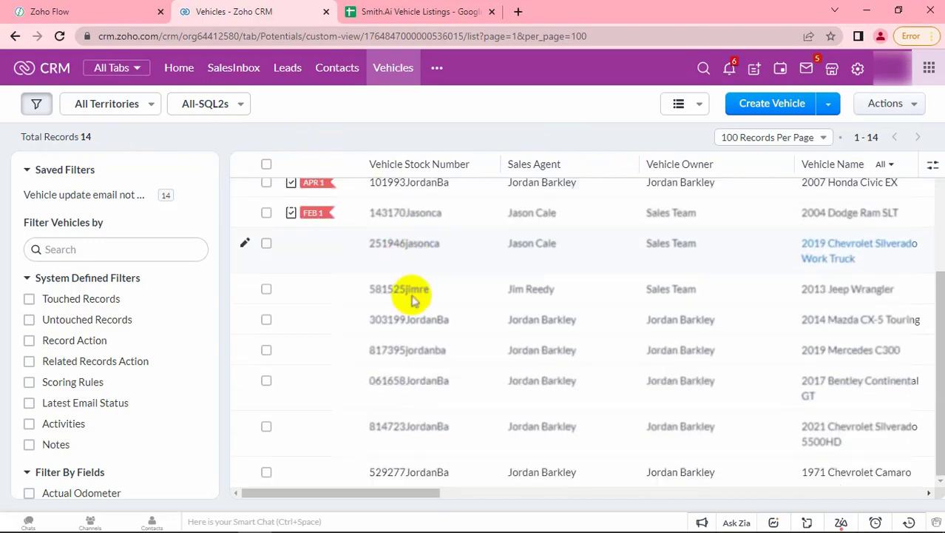
pyautogui.scroll(3, 413, 254)
pyautogui.scroll(1, 412, 253)
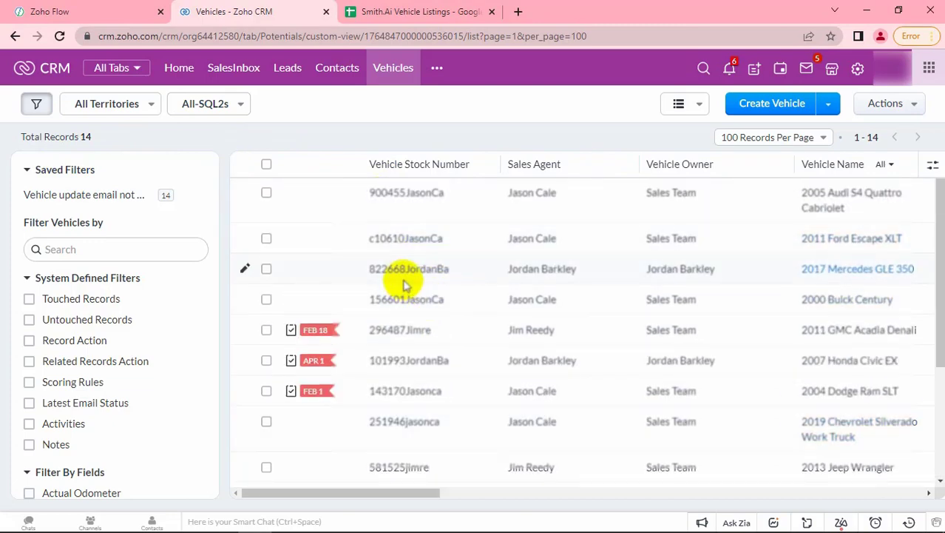
pyautogui.click(403, 15)
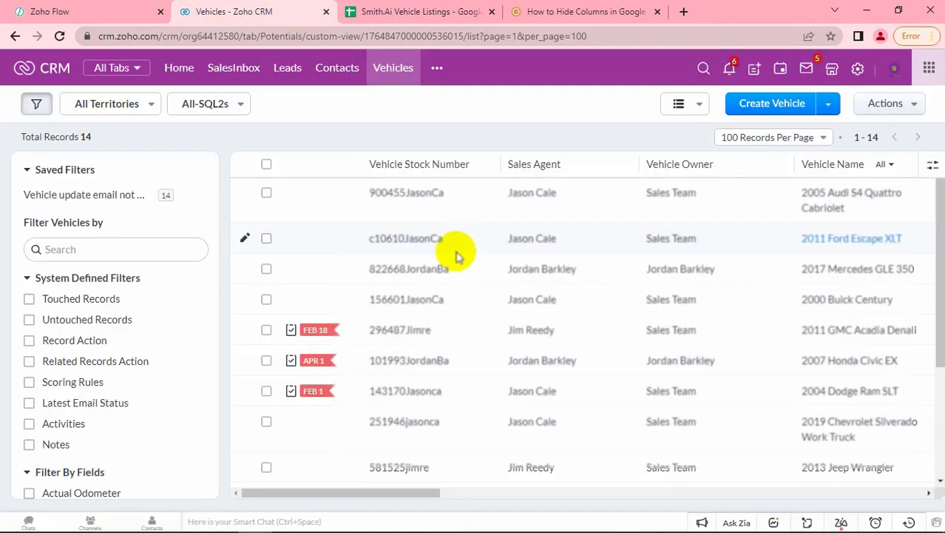
# Start a new vehicle record named Developer Test with a sales agent, the Seller transaction type and an existing contact.
pyautogui.click(754, 109)
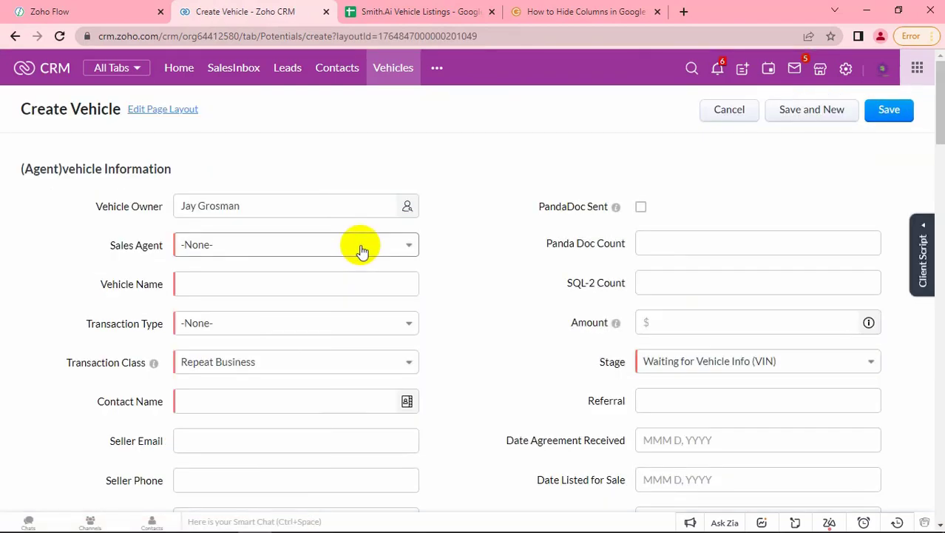
pyautogui.click(361, 250)
pyautogui.click(302, 290)
pyautogui.click(289, 287)
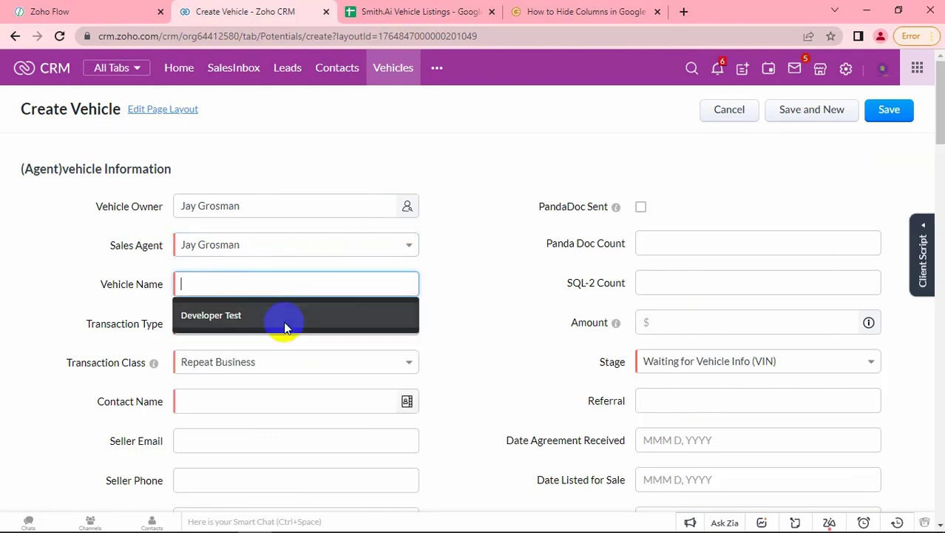
pyautogui.click(285, 323)
pyautogui.click(268, 373)
pyautogui.click(255, 404)
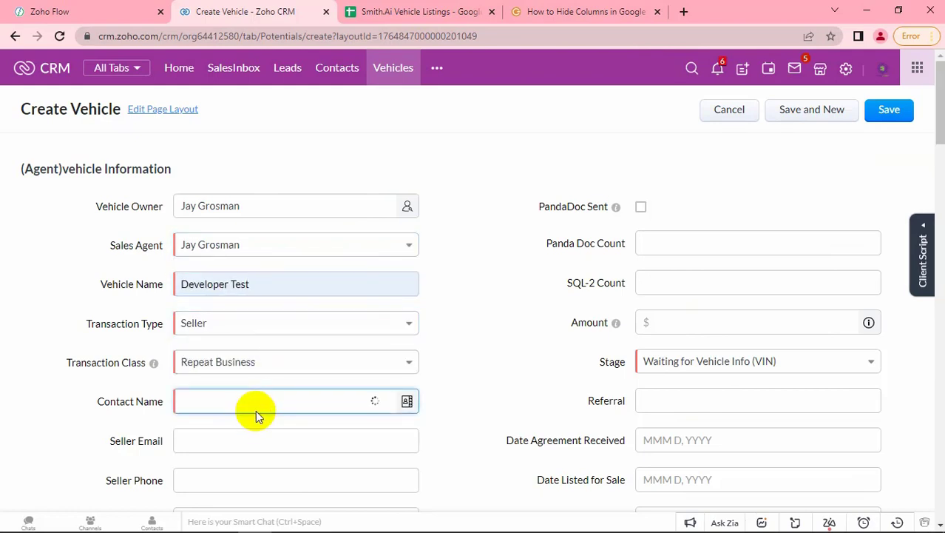
pyautogui.click(264, 312)
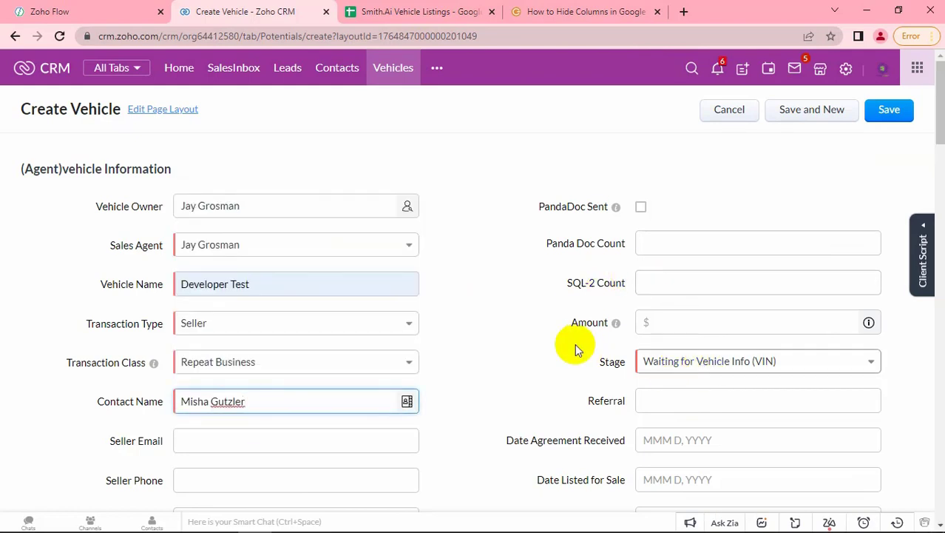
# Set the amount to 123 and fill the year, make and model with the placeholders Vehicle Year, Vehicle Make and Vehicle Model.
pyautogui.click(704, 320)
pyautogui.write('123')
pyautogui.scroll(-3, 655, 402)
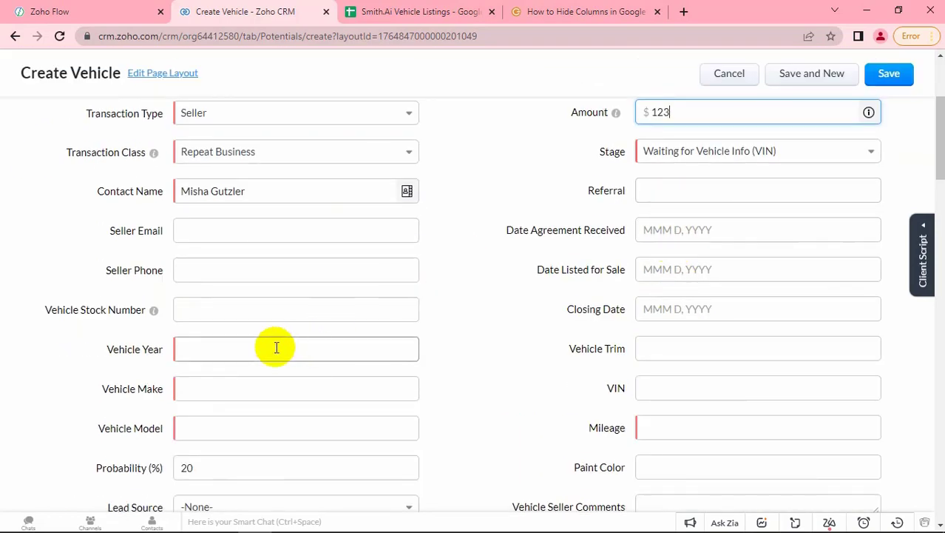
pyautogui.click(274, 344)
pyautogui.click(235, 392)
pyautogui.click(244, 392)
pyautogui.click(249, 418)
pyautogui.click(245, 431)
pyautogui.click(237, 456)
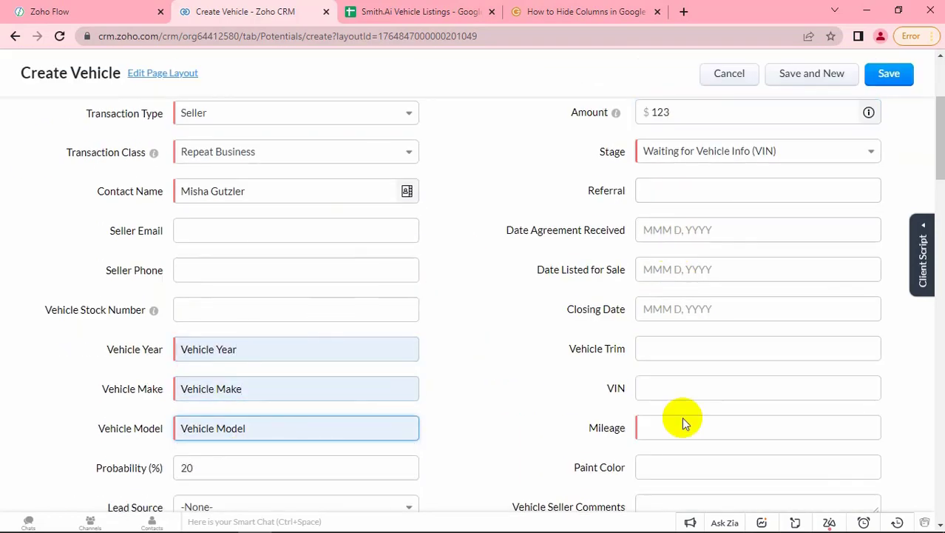
# Set the new vehicle's mileage to 12 and its paint color to Red.
pyautogui.click(674, 429)
pyautogui.click(658, 462)
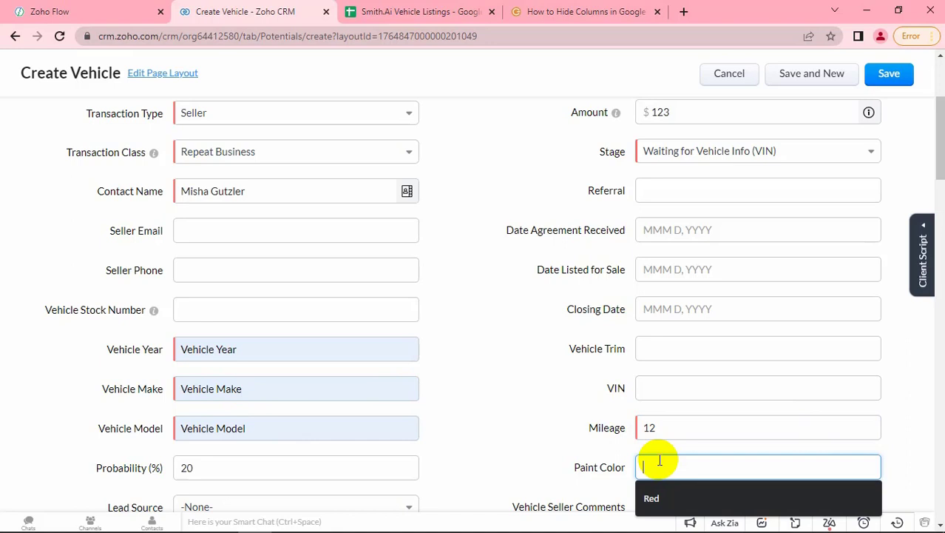
pyautogui.click(654, 491)
# Enter nm123456 as the vehicle stock number and save the Developer Test record.
pyautogui.scroll(-1, 390, 439)
pyautogui.scroll(2, 376, 416)
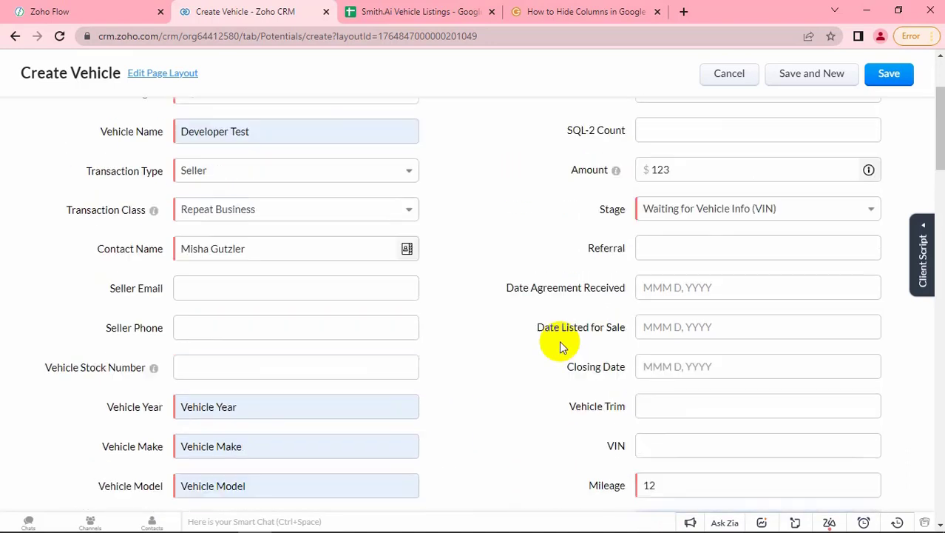
pyautogui.click(249, 380)
pyautogui.click(296, 403)
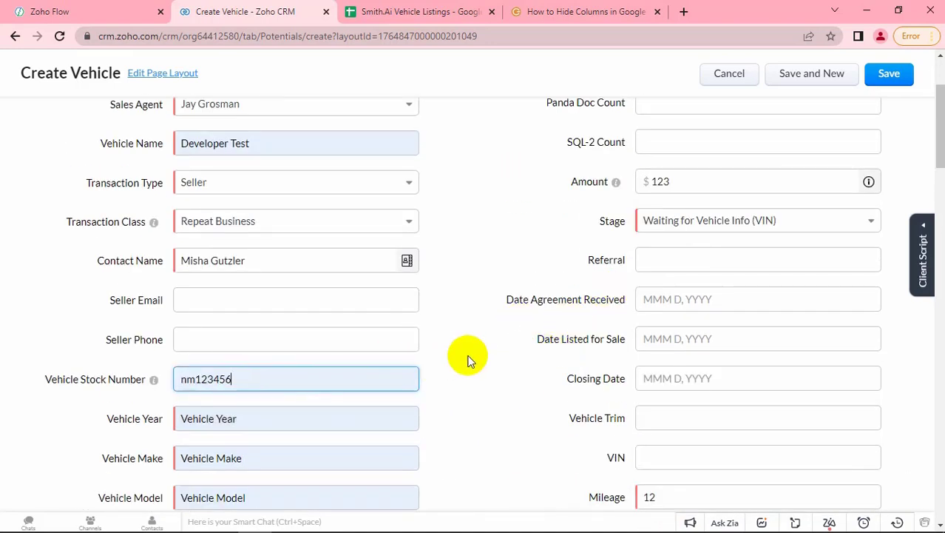
pyautogui.scroll(2, 548, 214)
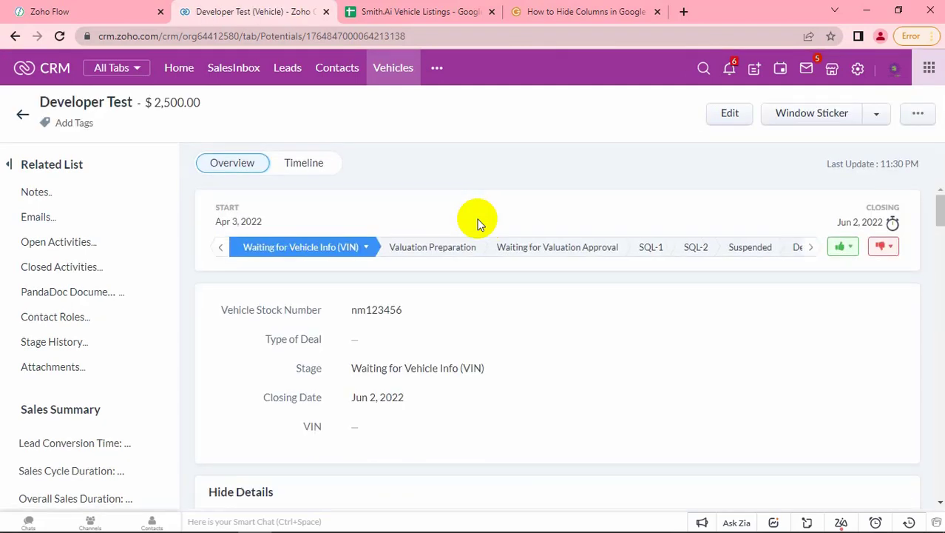
# Return to the vehicle list and check the filter criteria of the All-SQL2s view without changing them.
pyautogui.click(382, 83)
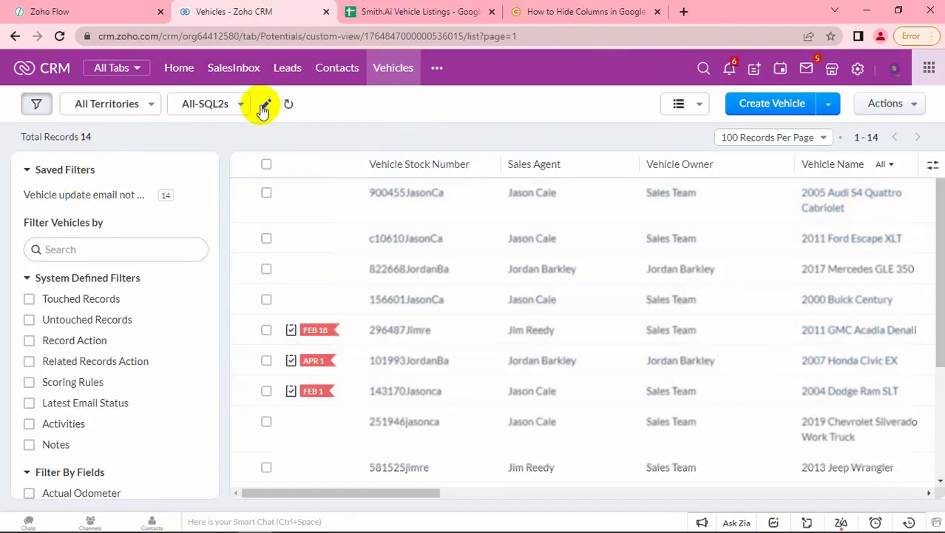
pyautogui.click(264, 106)
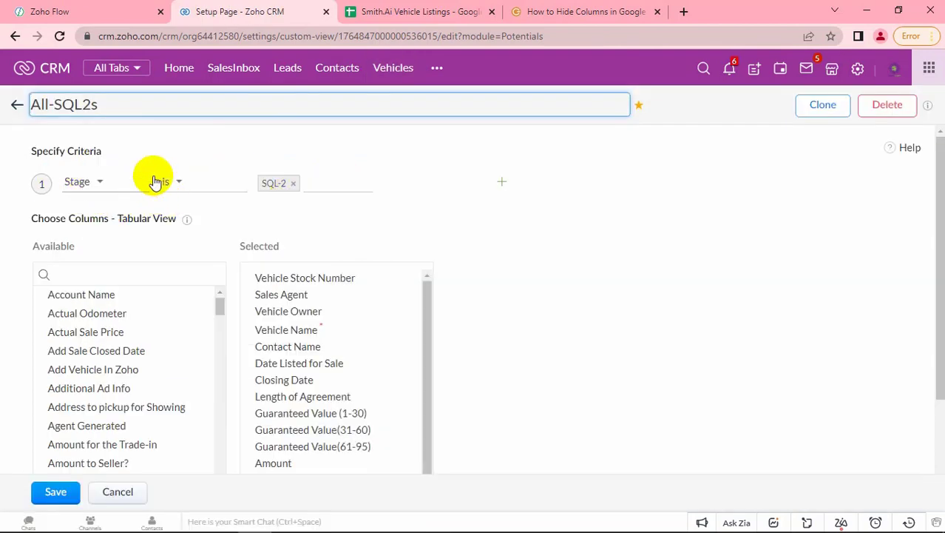
pyautogui.click(12, 107)
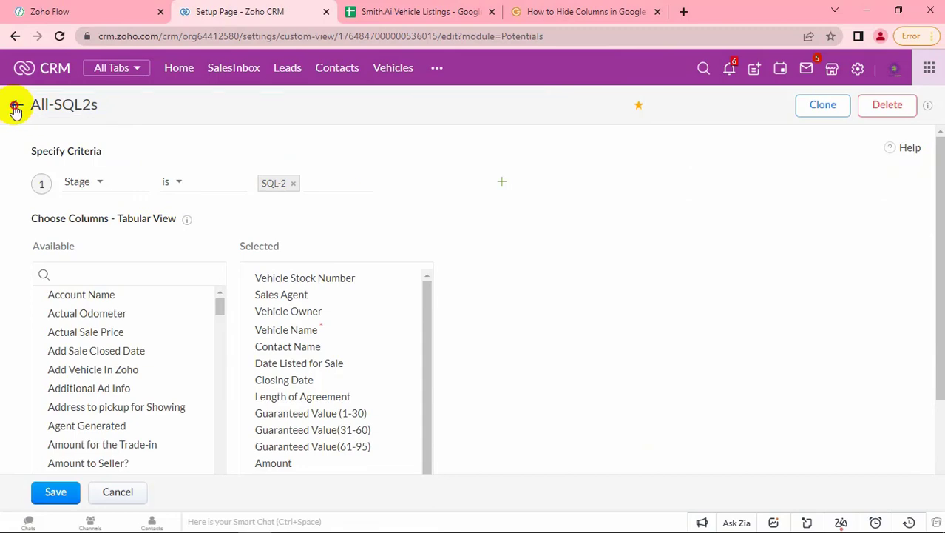
pyautogui.click(15, 108)
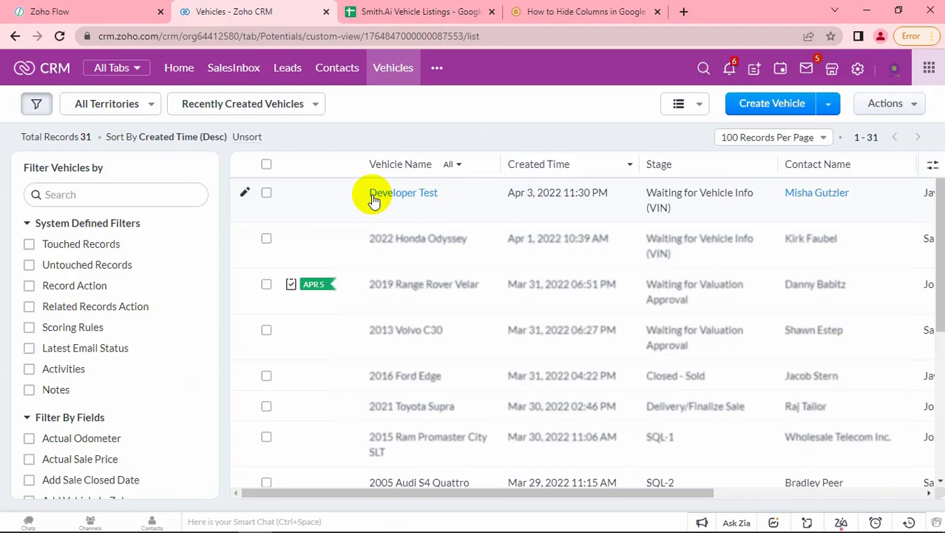
# Open the Developer Test record from the Recently Created Vehicles view and change its stage to SQL-2.
pyautogui.click(390, 198)
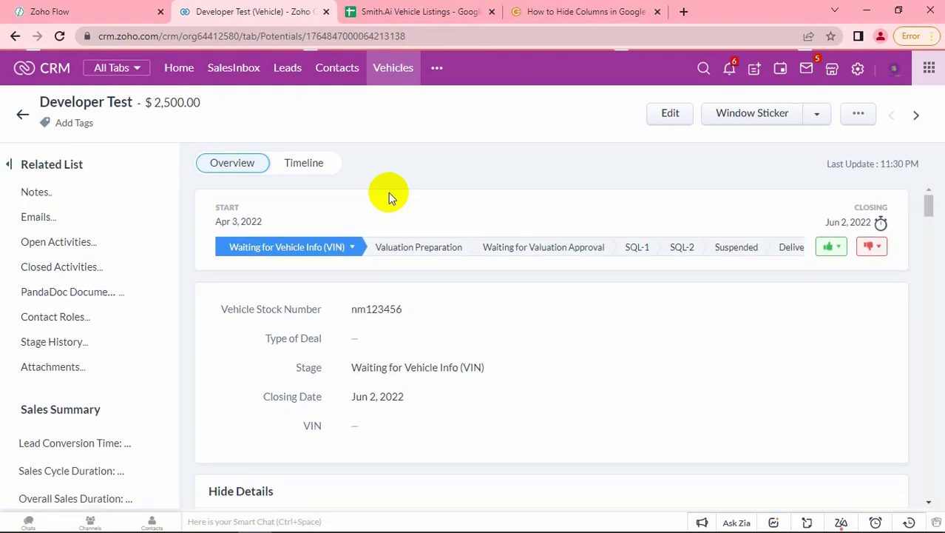
pyautogui.click(696, 248)
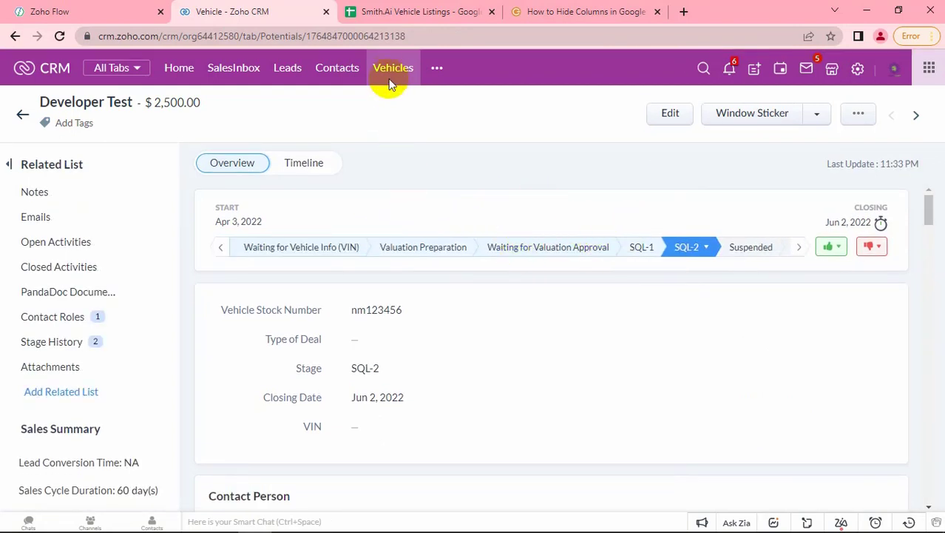
# Switch the vehicle list to the All-SQL2s view and check it for the Developer Test record.
pyautogui.click(390, 79)
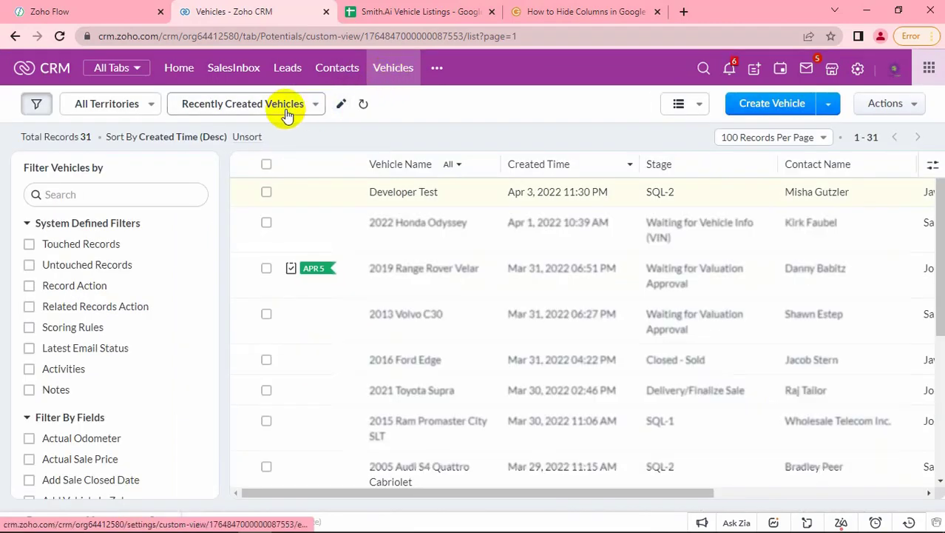
pyautogui.click(286, 111)
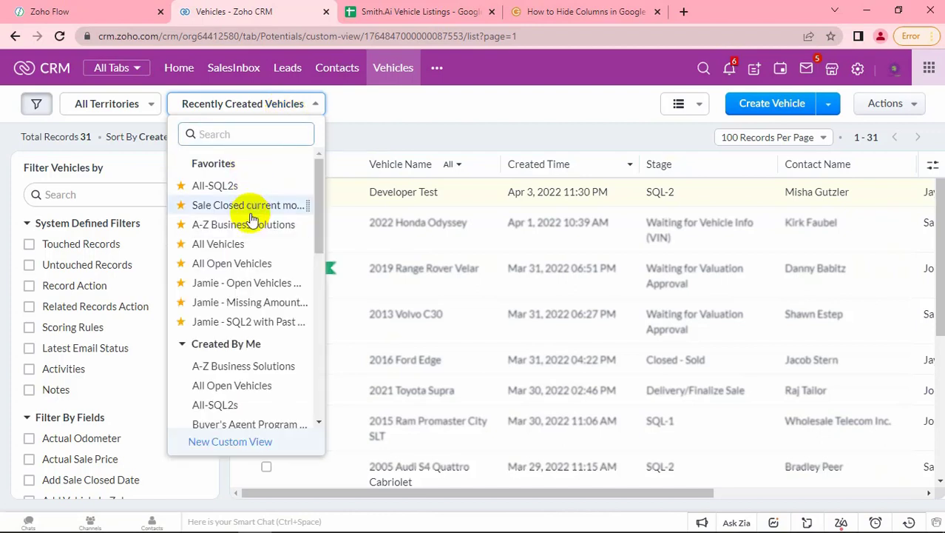
pyautogui.click(250, 189)
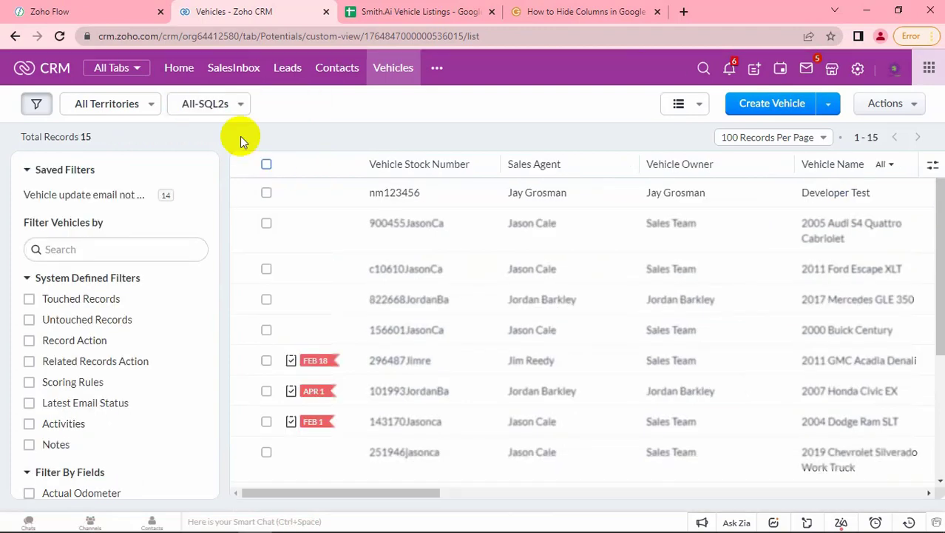
pyautogui.doubleClick(85, 136)
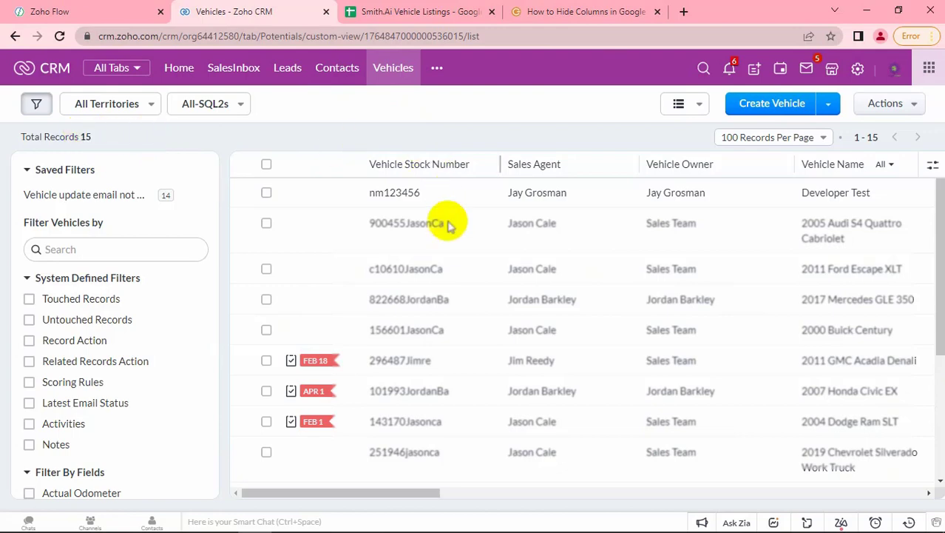
pyautogui.scroll(-2, 437, 355)
pyautogui.scroll(-1, 438, 370)
pyautogui.scroll(3, 440, 412)
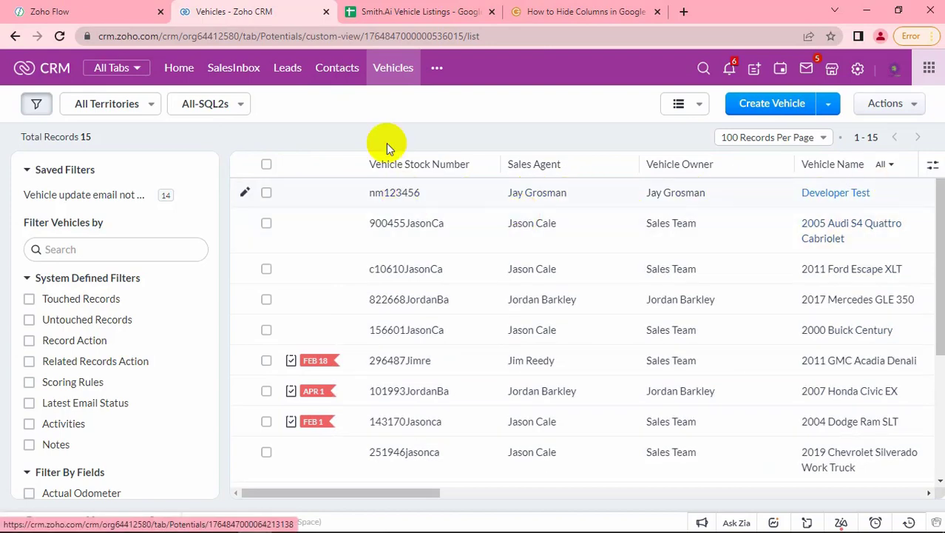
# Switch to the Smith.Ai Vehicle Listings Google Sheet and check it for the Developer Test row with stock number nm123456.
pyautogui.click(406, 13)
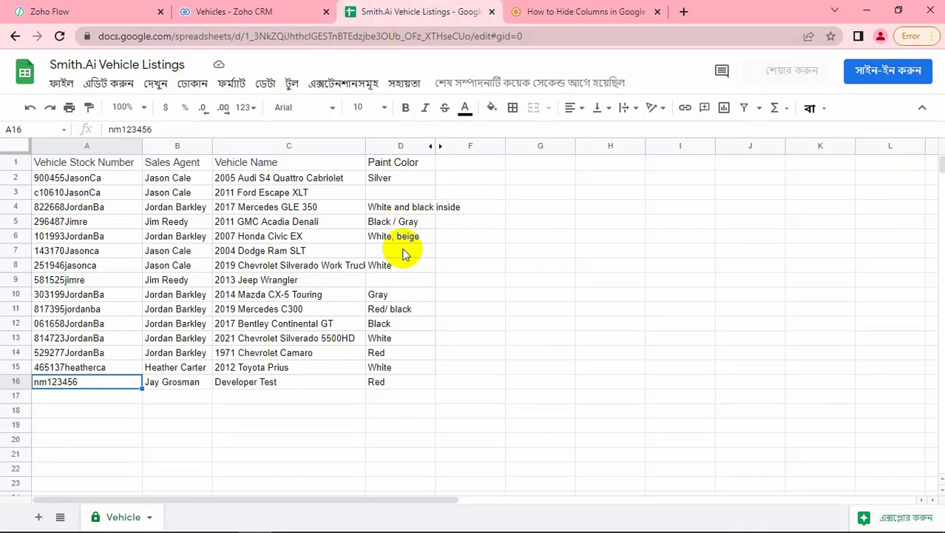
pyautogui.click(53, 398)
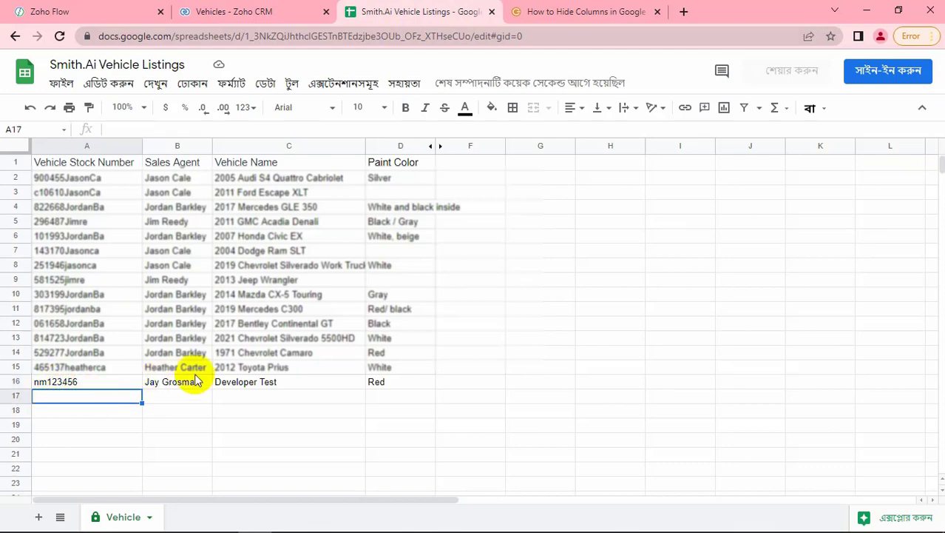
# Return to Zoho CRM, open the Developer Test record and change its stage to Suspended.
pyautogui.click(264, 10)
pyautogui.click(420, 191)
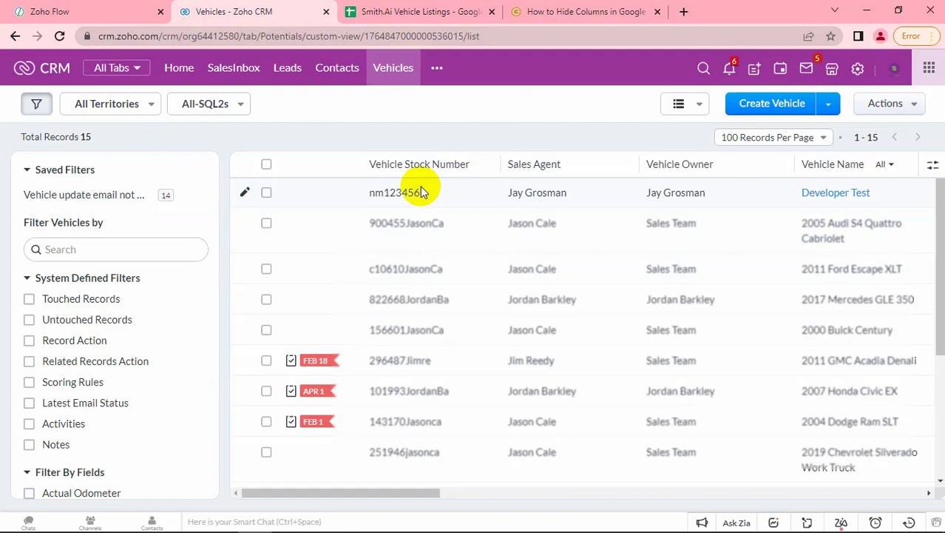
pyautogui.click(804, 195)
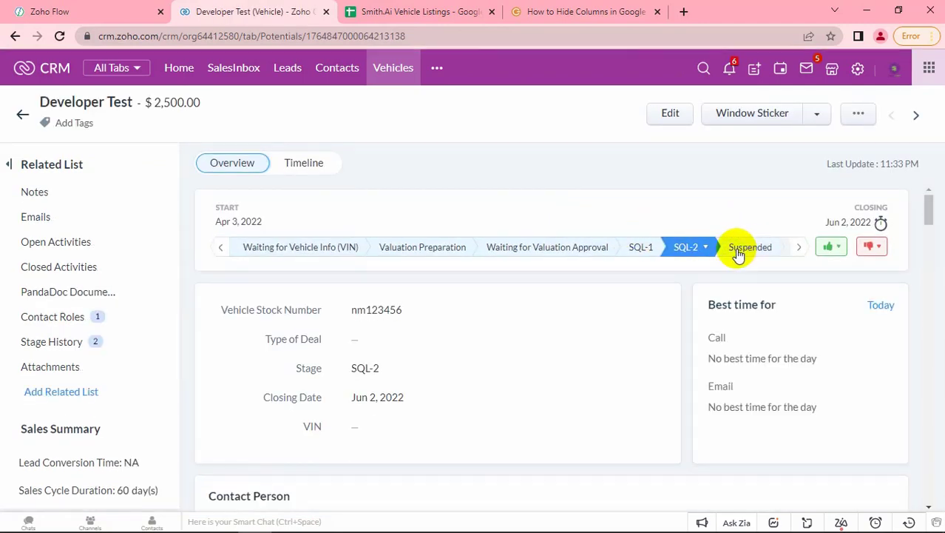
pyautogui.hscroll(3, 738, 254)
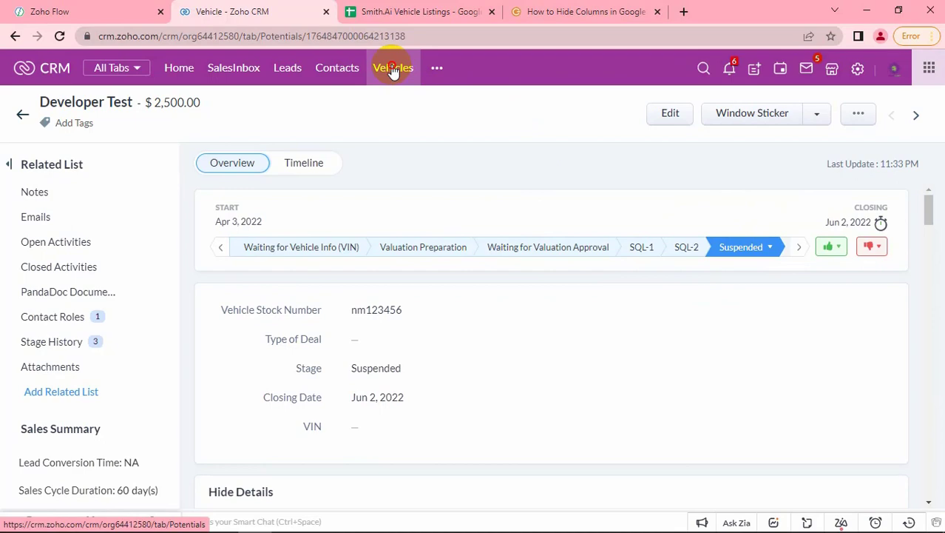
# Check the All-SQL2s vehicle list and the Smith.Ai Vehicle Listings Google Sheet for the Developer Test entry.
pyautogui.click(394, 70)
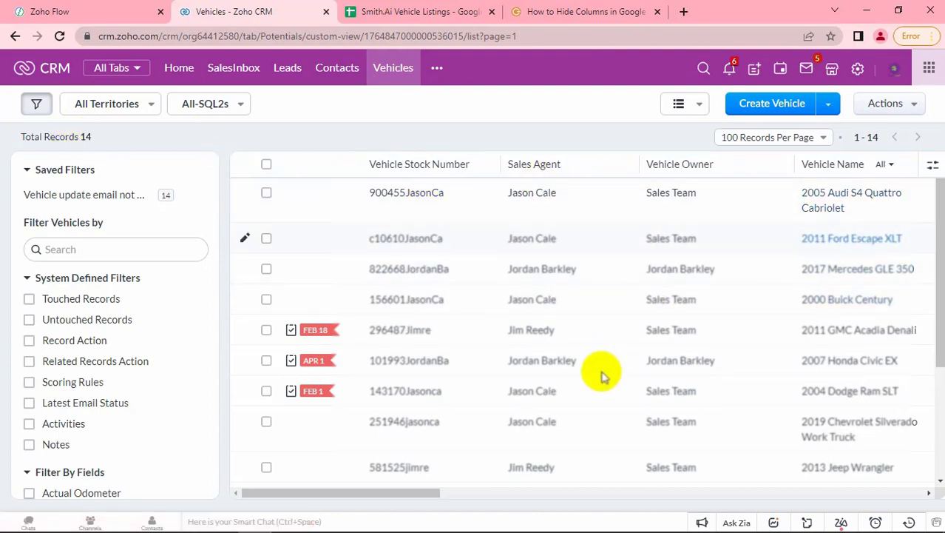
pyautogui.scroll(-3, 601, 377)
pyautogui.scroll(3, 451, 370)
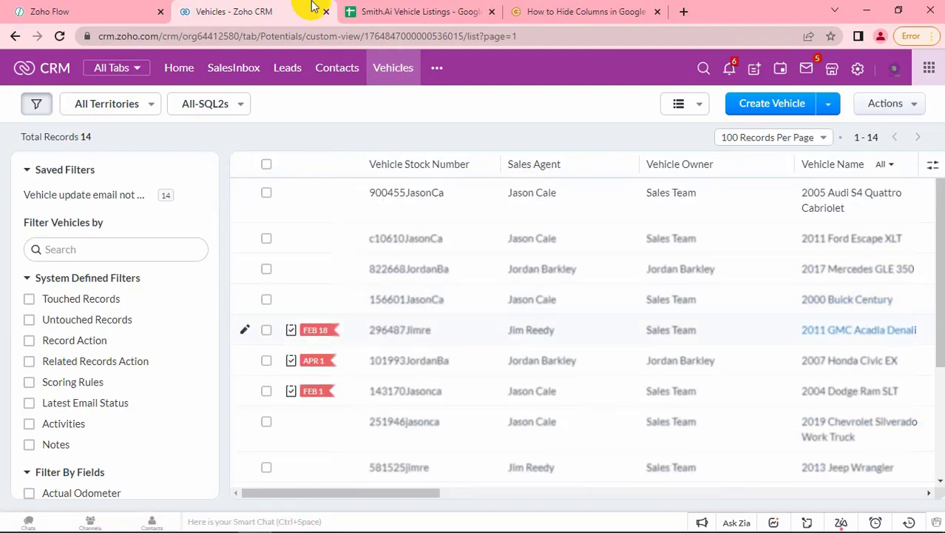
pyautogui.click(426, 6)
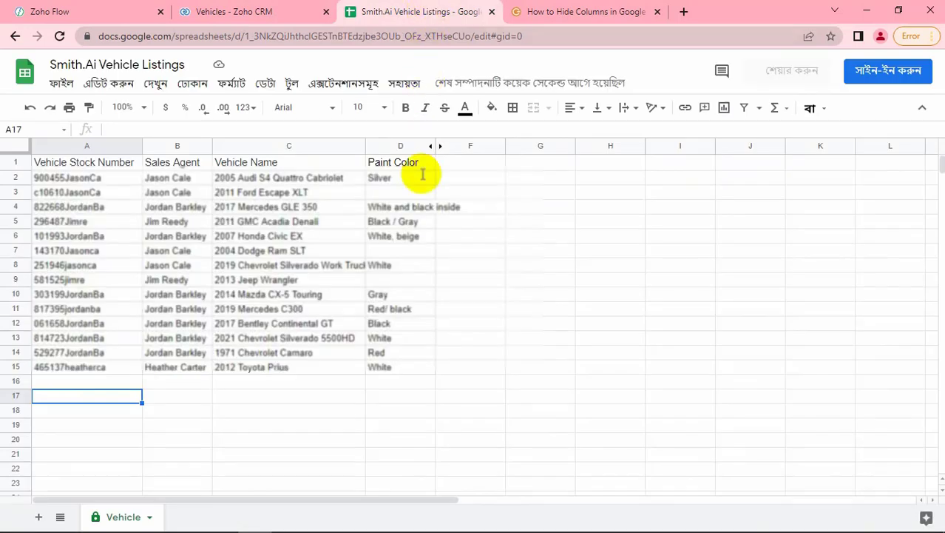